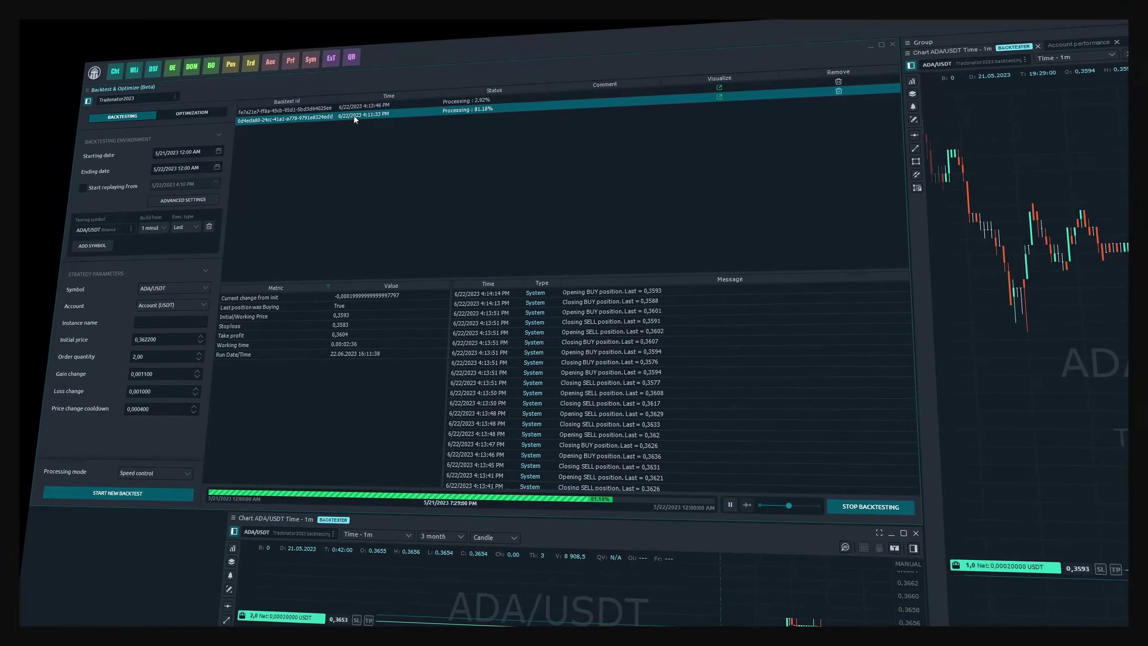
Show the second running backtest's logs and set its playback speed to 100%.
left_click(357, 108)
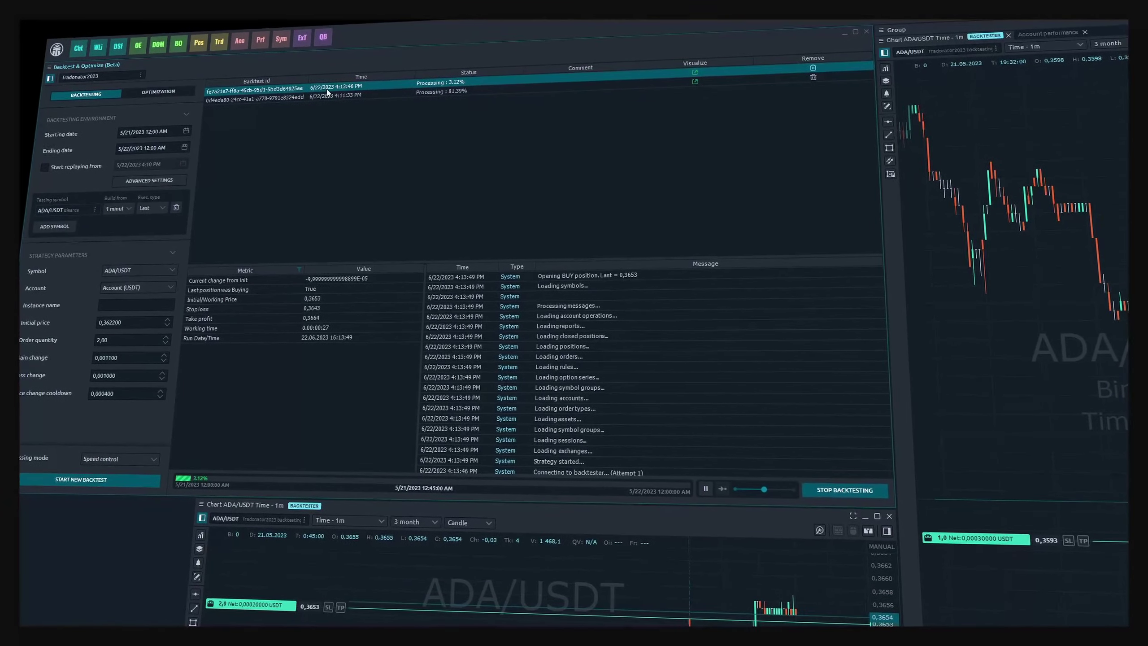
left_click_drag(763, 489, 796, 496)
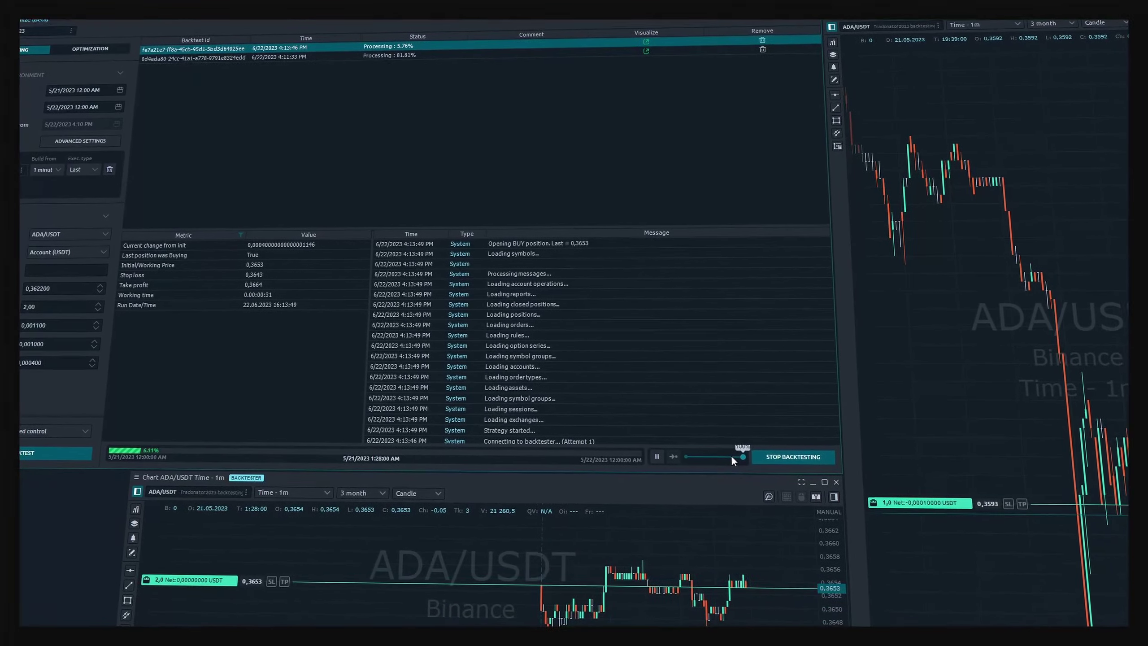
left_click_drag(731, 455, 660, 413)
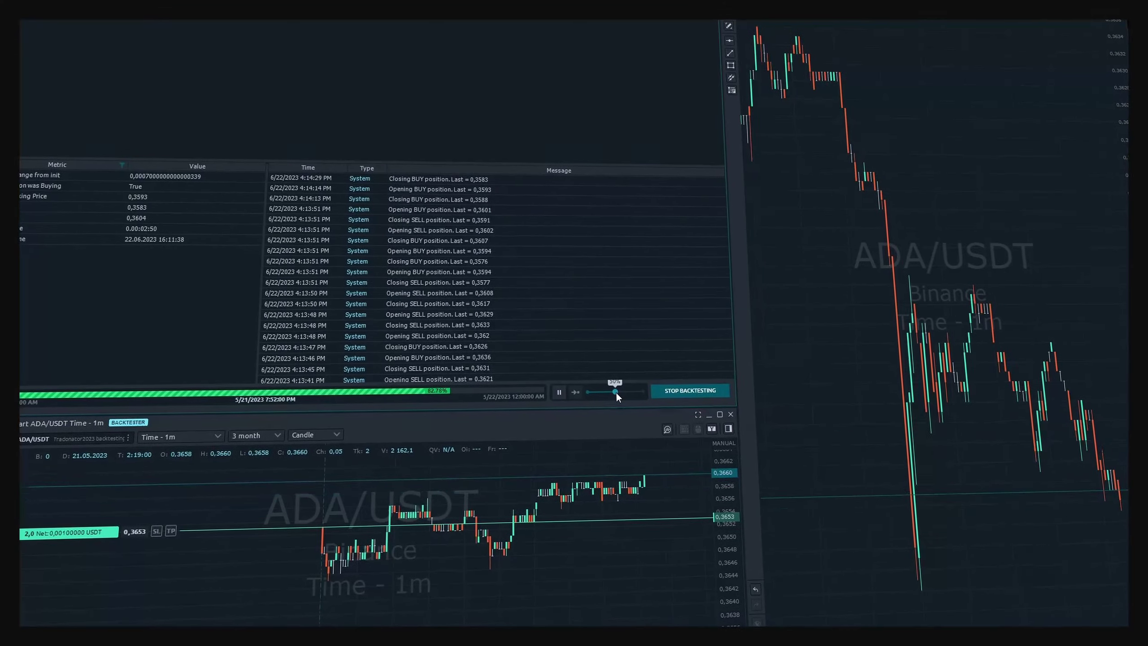
left_click_drag(617, 394, 641, 391)
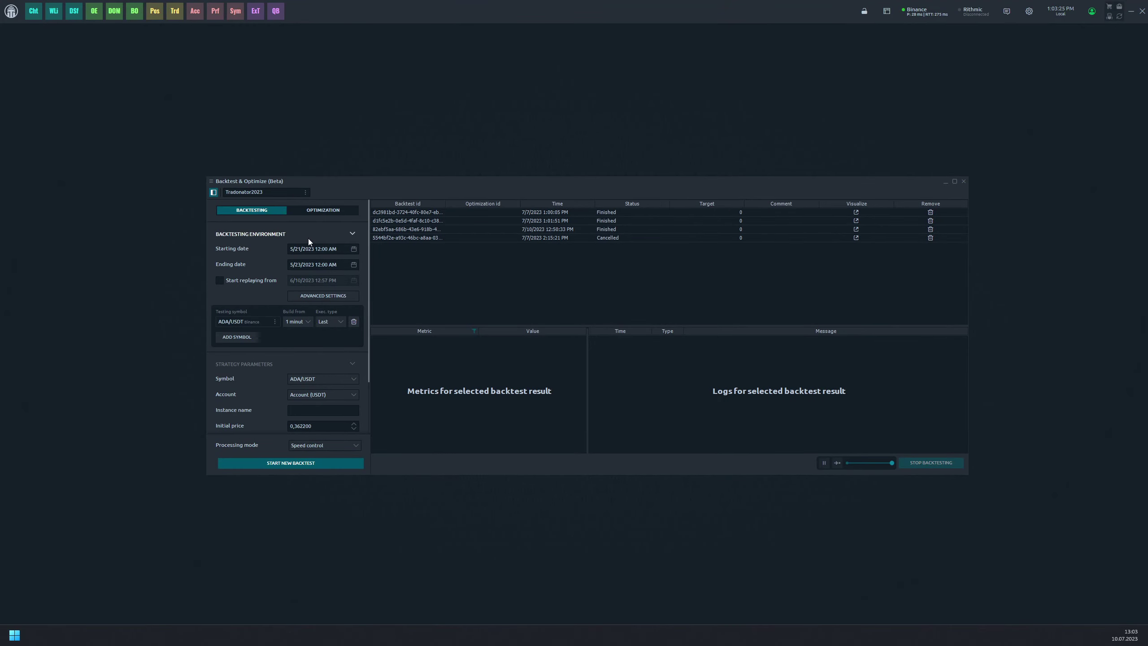
Switch to Optimization, collapse Backtesting Environment and Strategy Parameters, and expand the optimization sections.
left_click(314, 209)
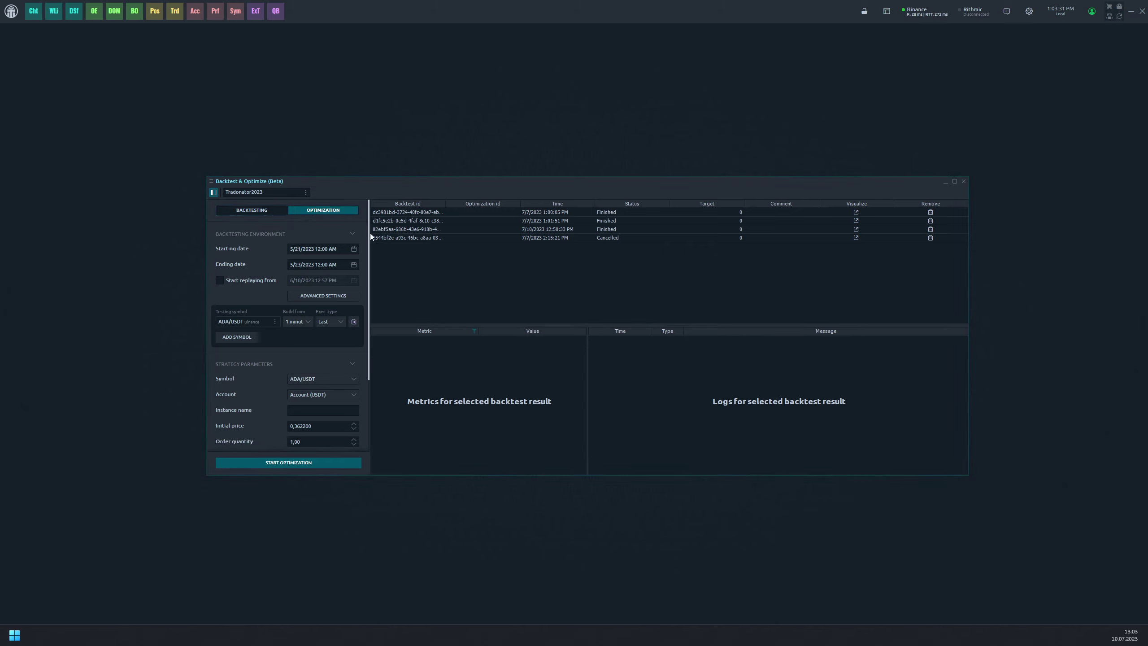
left_click_drag(369, 235, 371, 303)
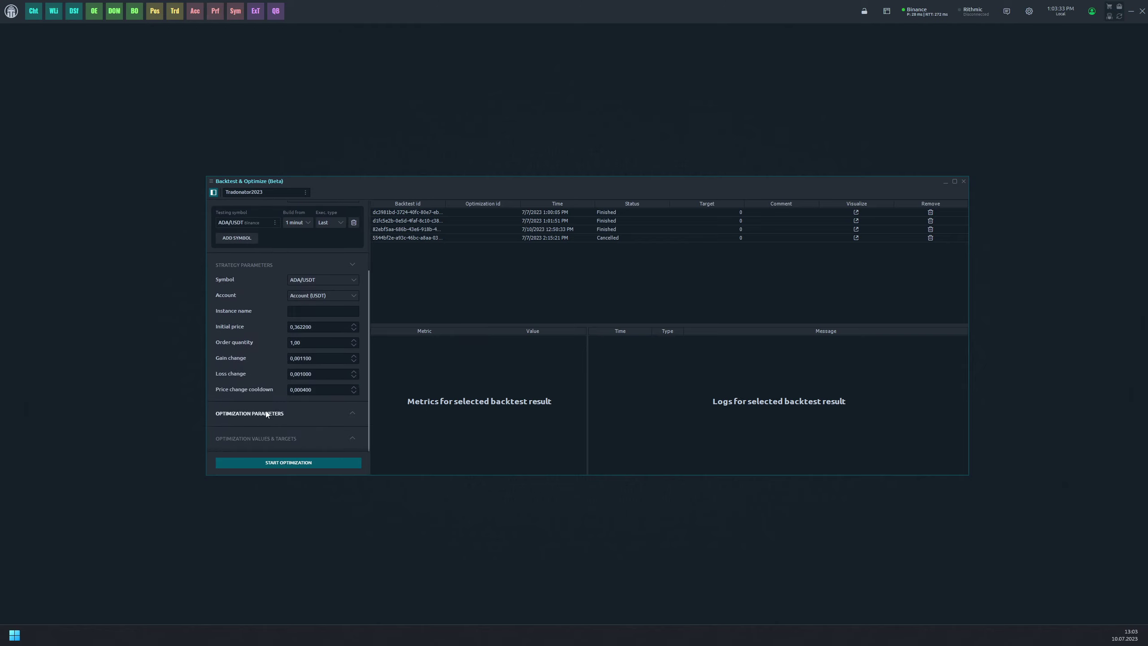
scroll(274, 366, "up", 4)
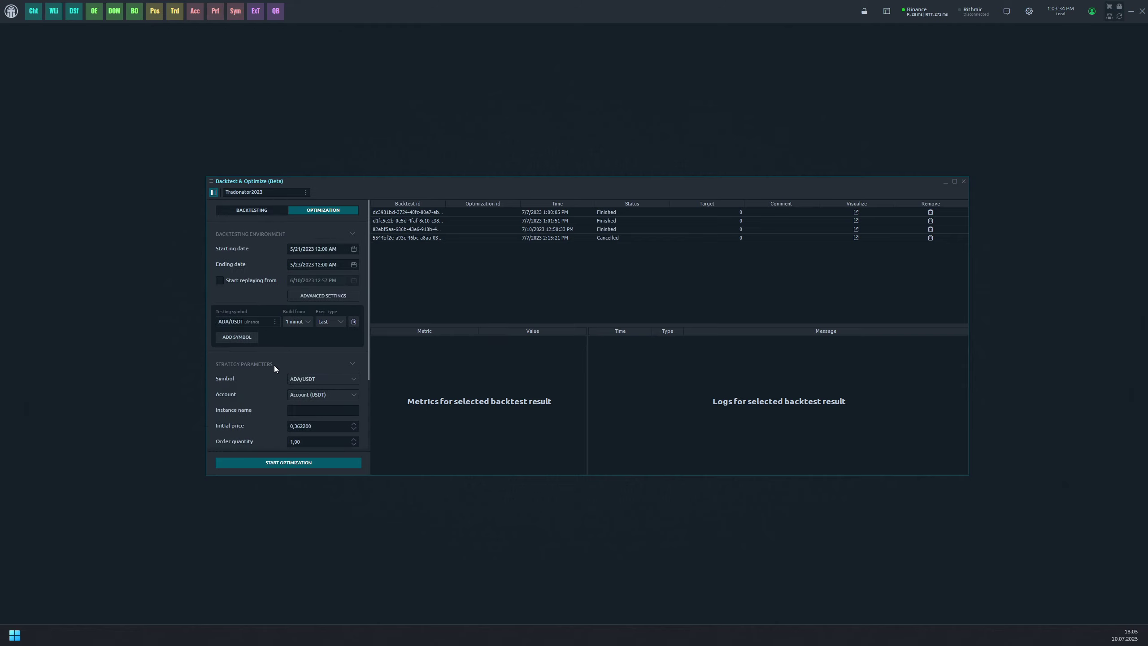
left_click(278, 234)
left_click(271, 259)
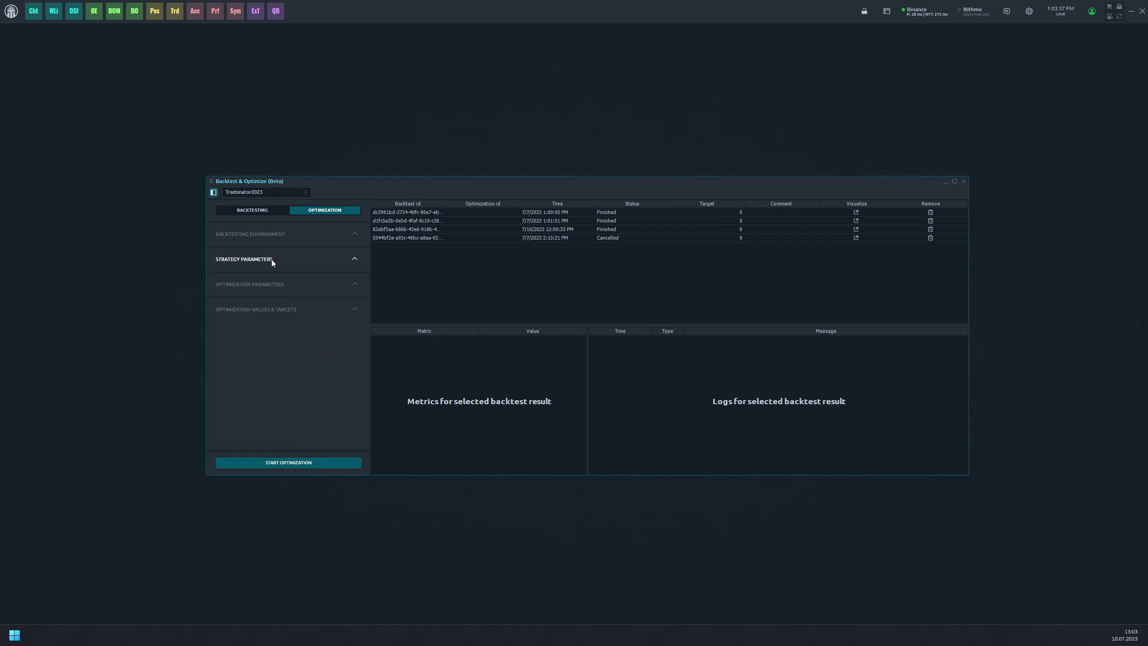
left_click(274, 284)
left_click(278, 339)
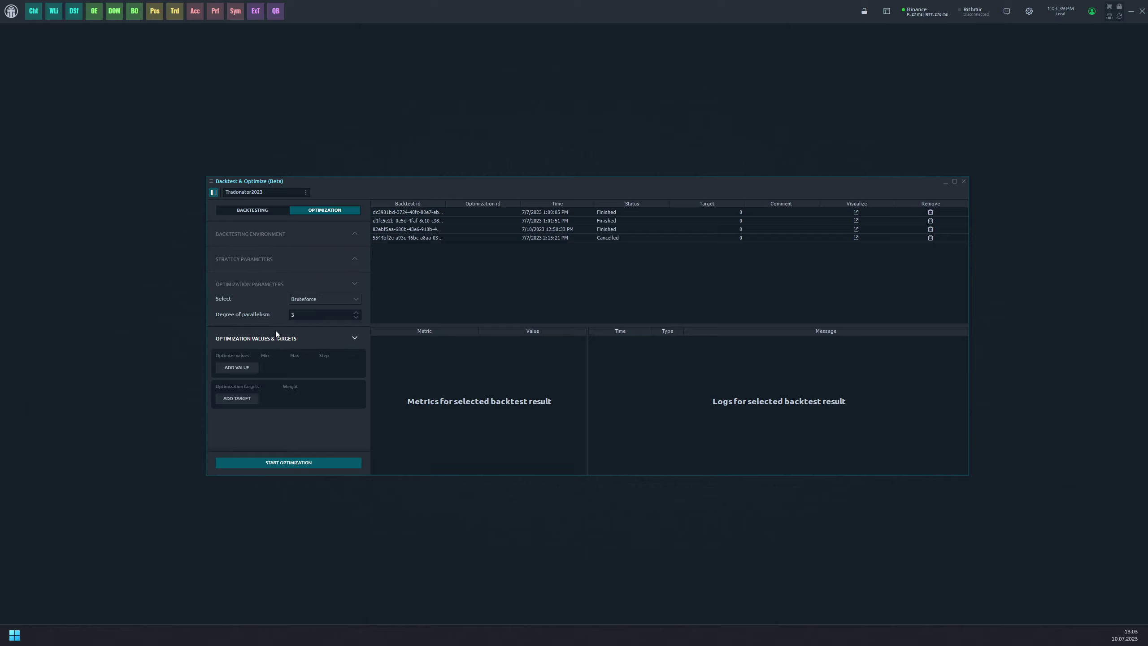
Try the Monte-Carlo, Las-Vegas and Particle swarm methods, then settle on Bruteforce.
left_click(357, 299)
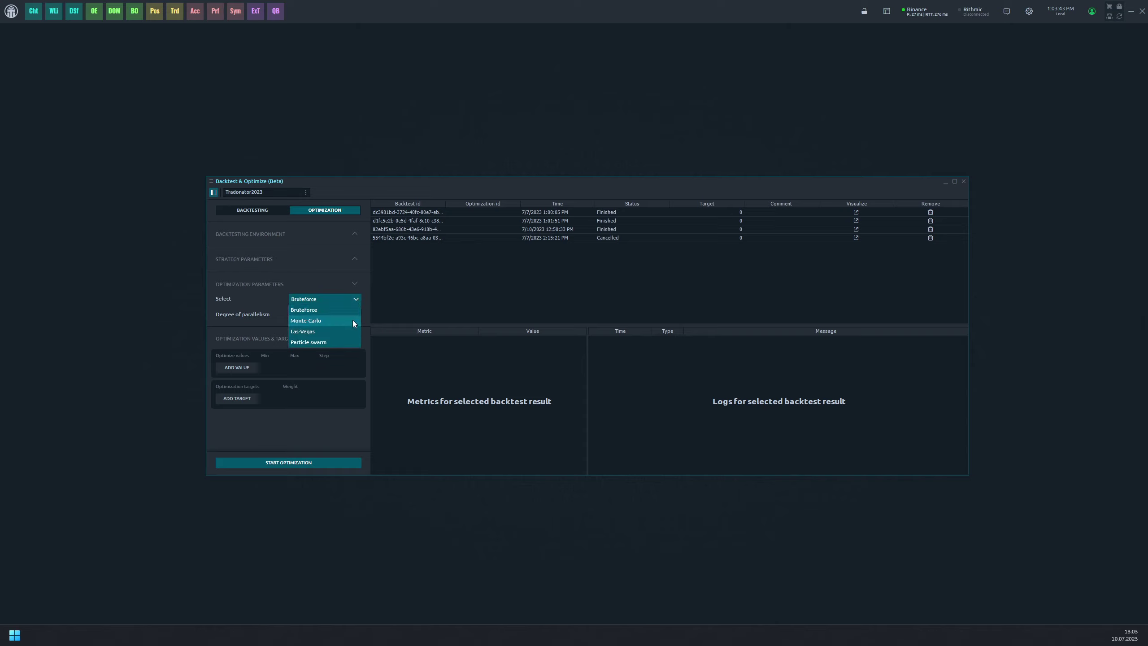
left_click(352, 320)
left_click(357, 300)
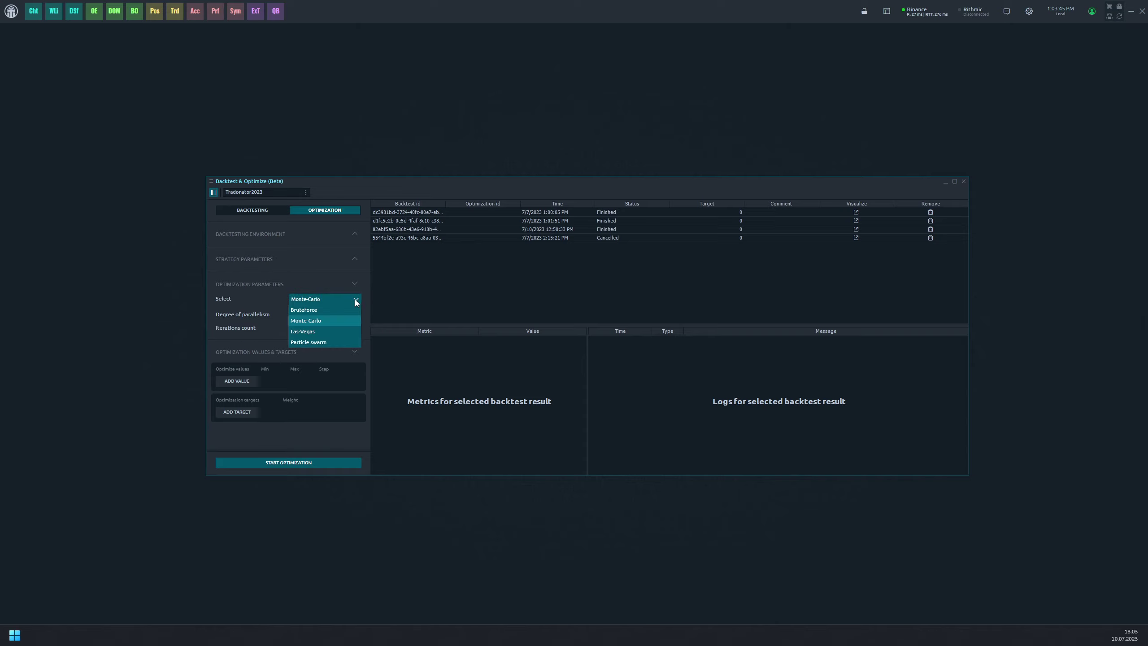
left_click(350, 330)
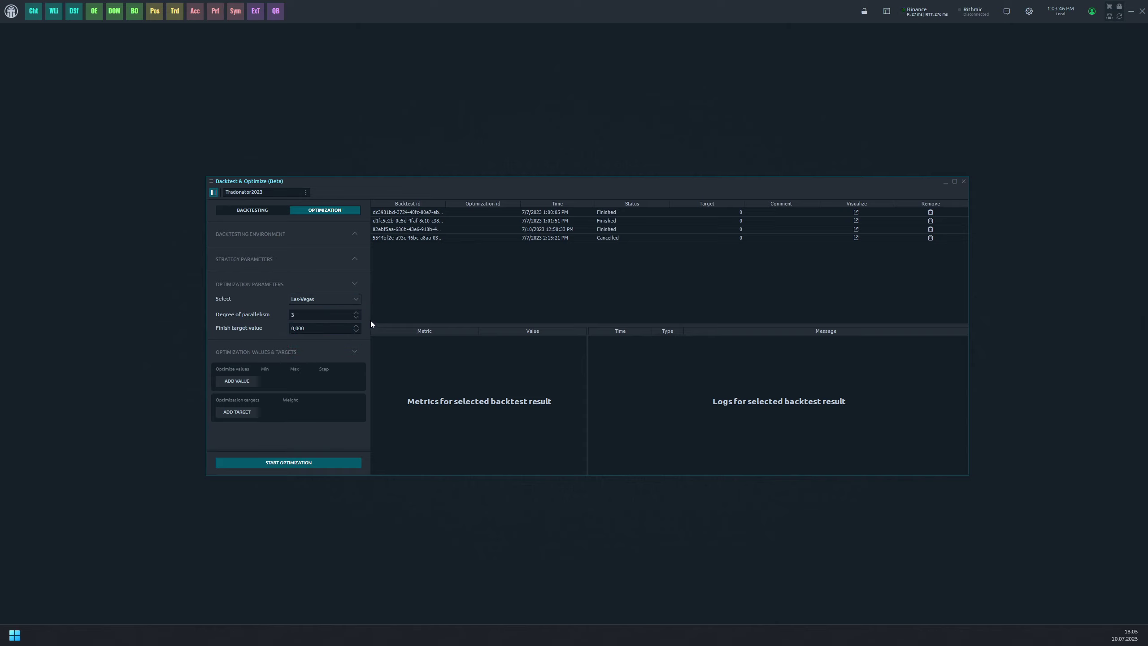
left_click(352, 299)
left_click(350, 341)
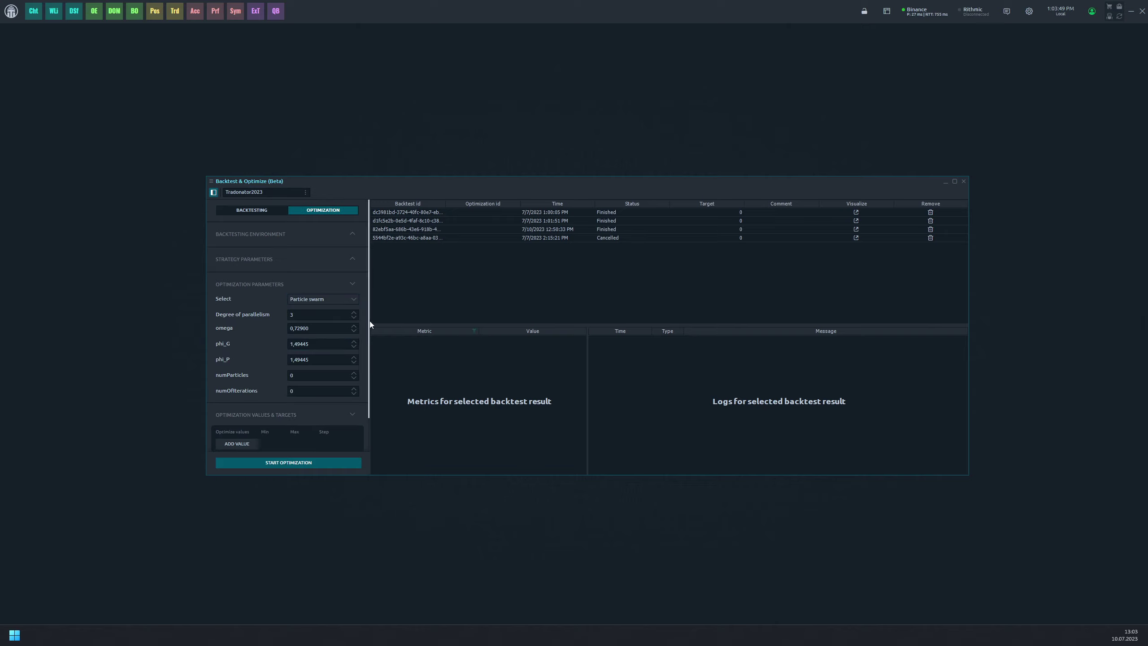
left_click(350, 299)
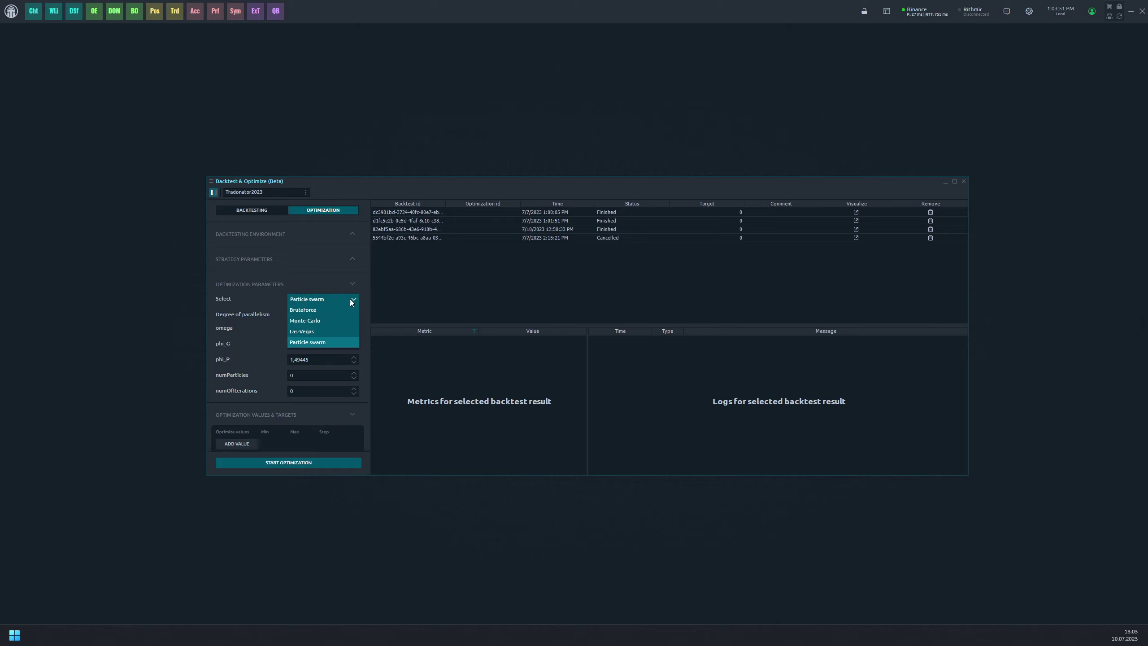
left_click(327, 310)
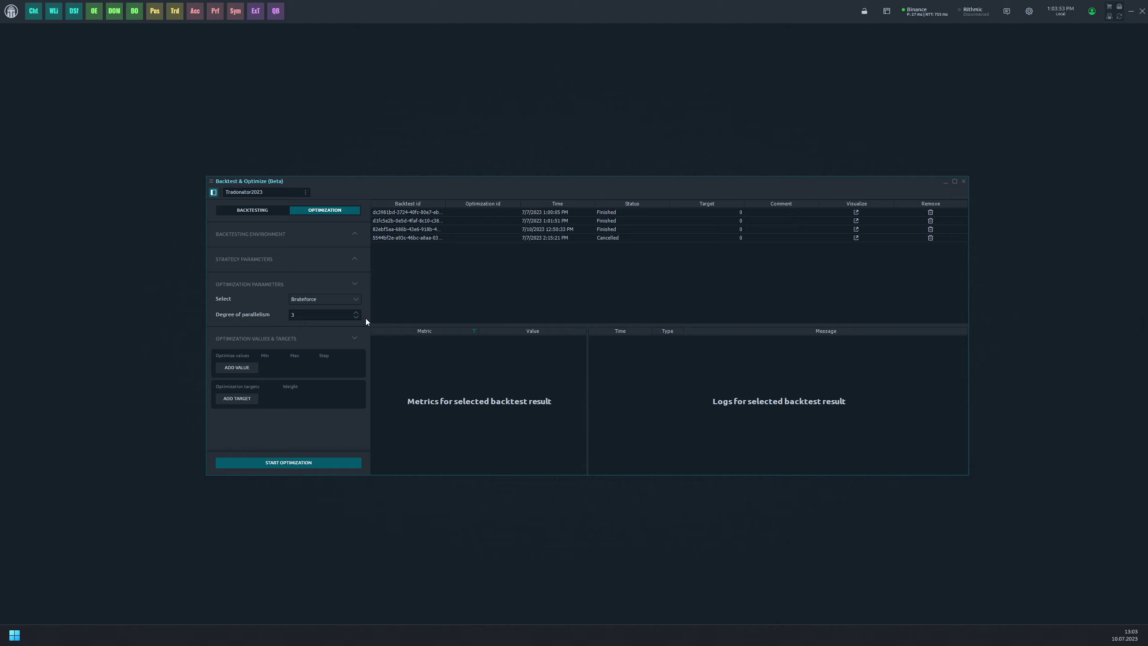
Add Price change cooldown as the optimized value, ranging 0,000 to 0,001, targeting Net pl (USDT).
left_click(249, 367)
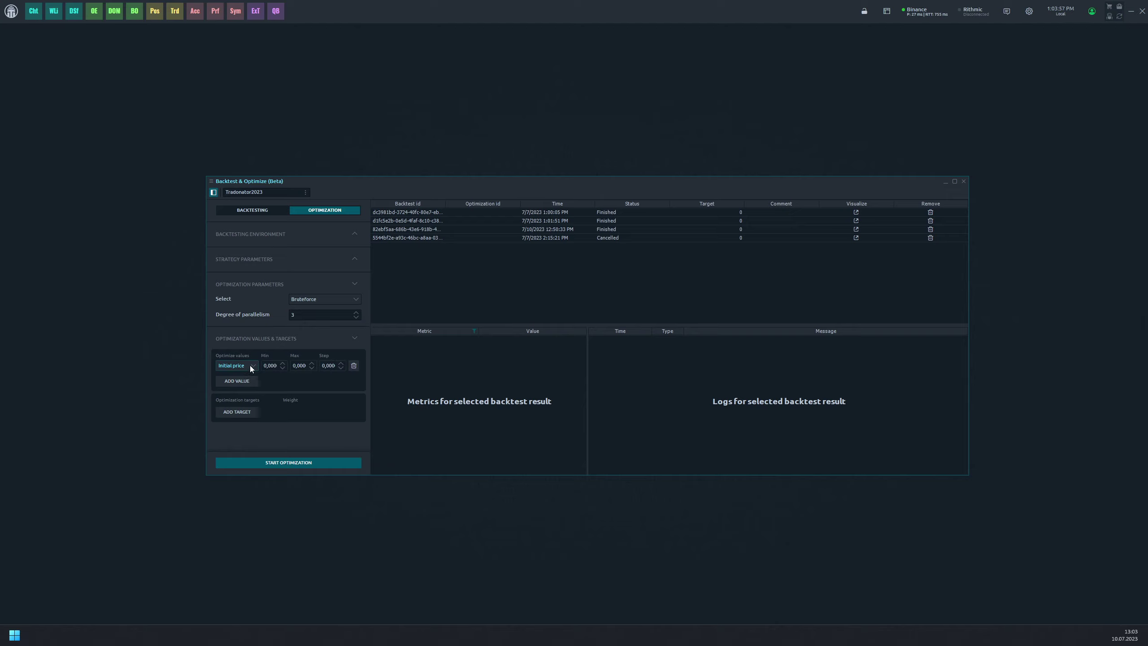
left_click(249, 366)
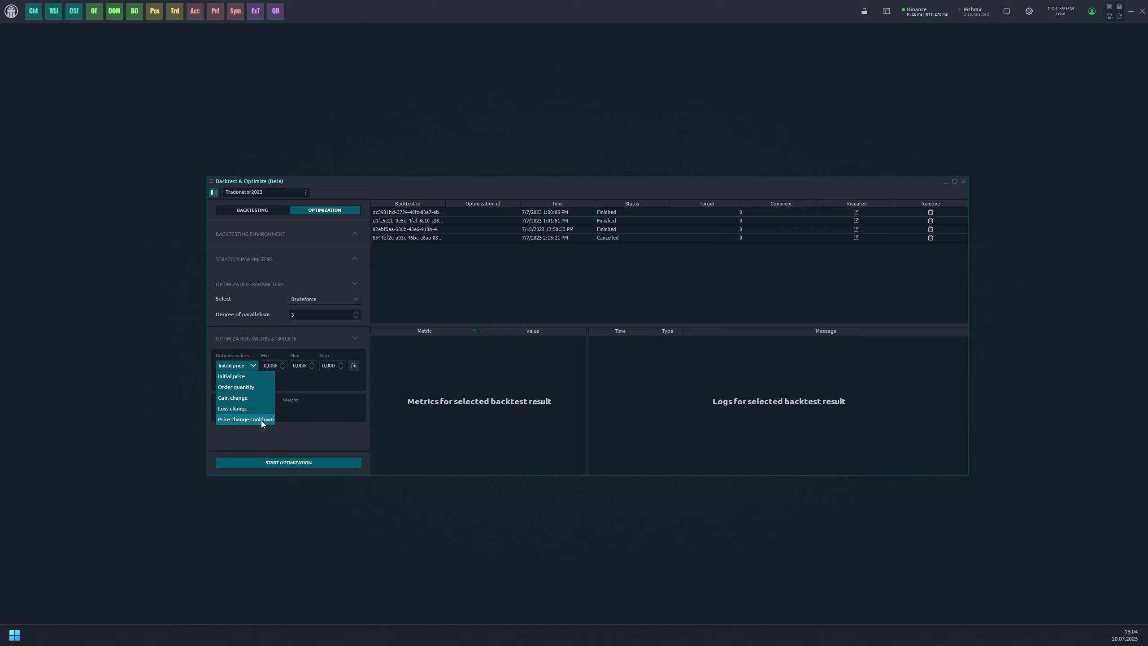
left_click(261, 420)
left_click(271, 366)
type("0,005")
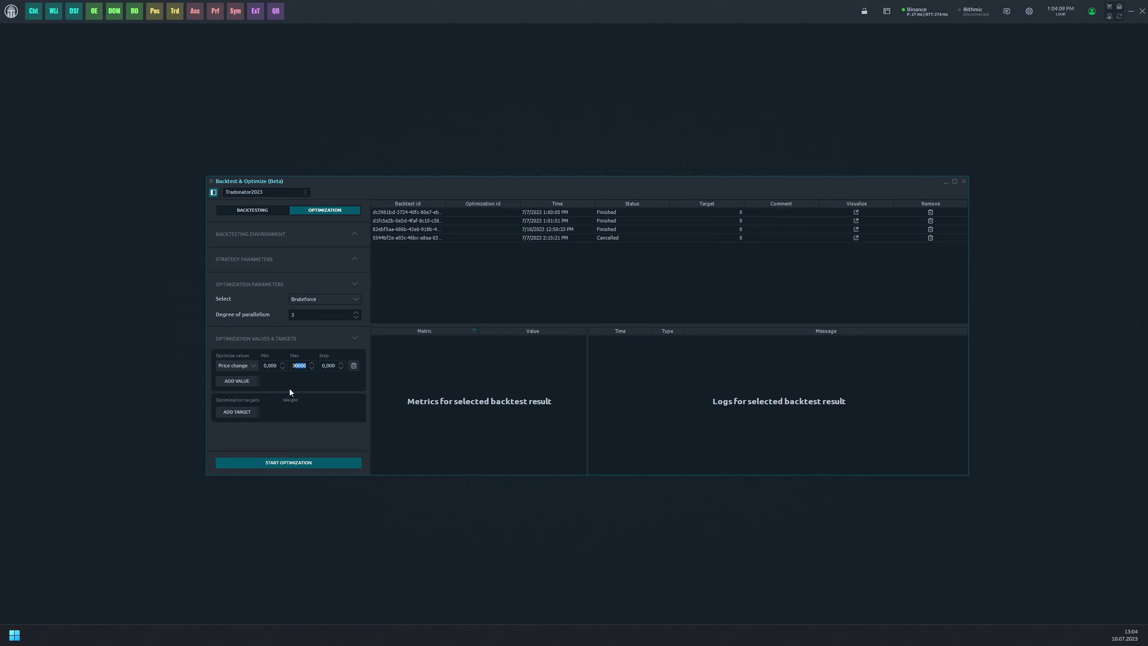
key("Tab")
type("1")
key("End")
left_click(251, 411)
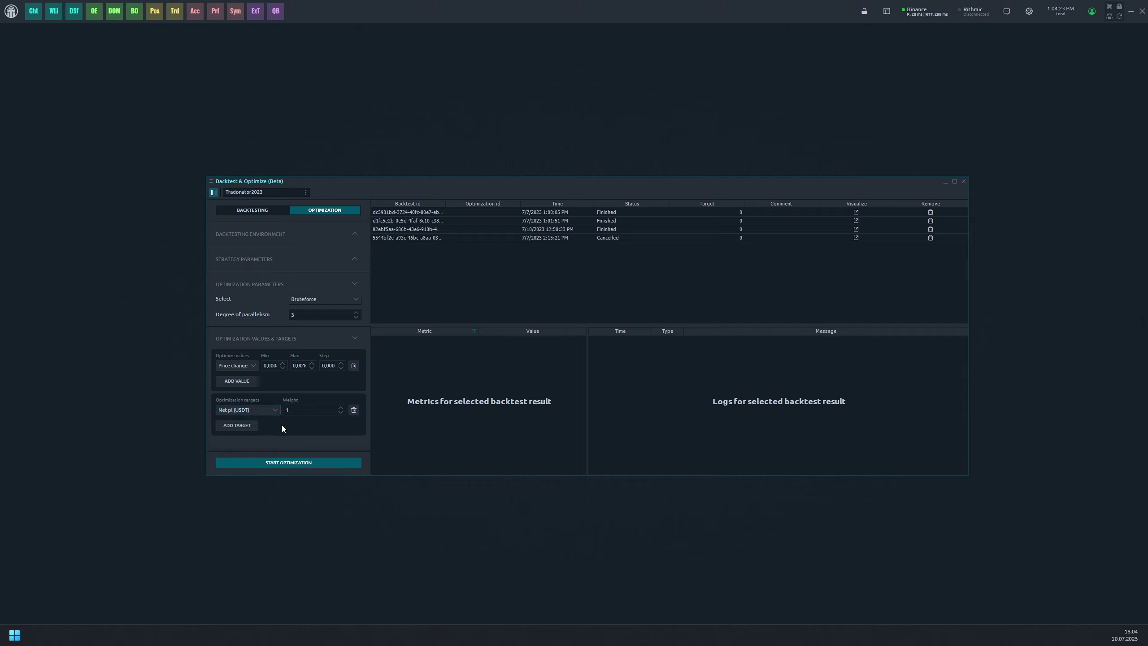
Start the optimization run and show its logs in the results table.
left_click(314, 463)
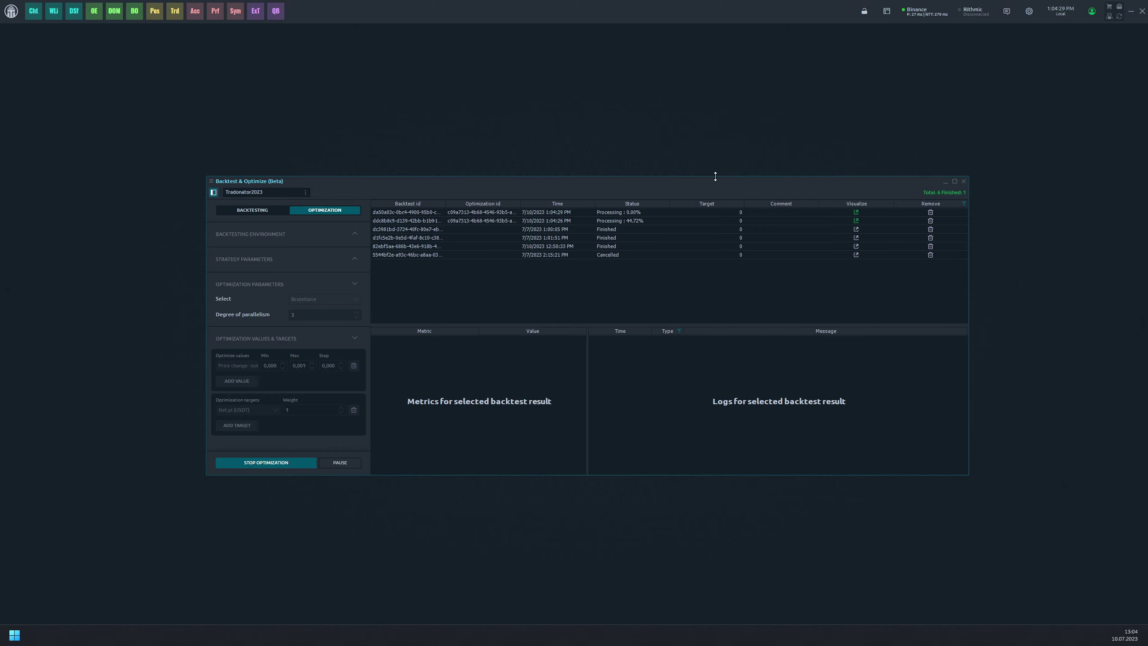
left_click(637, 212)
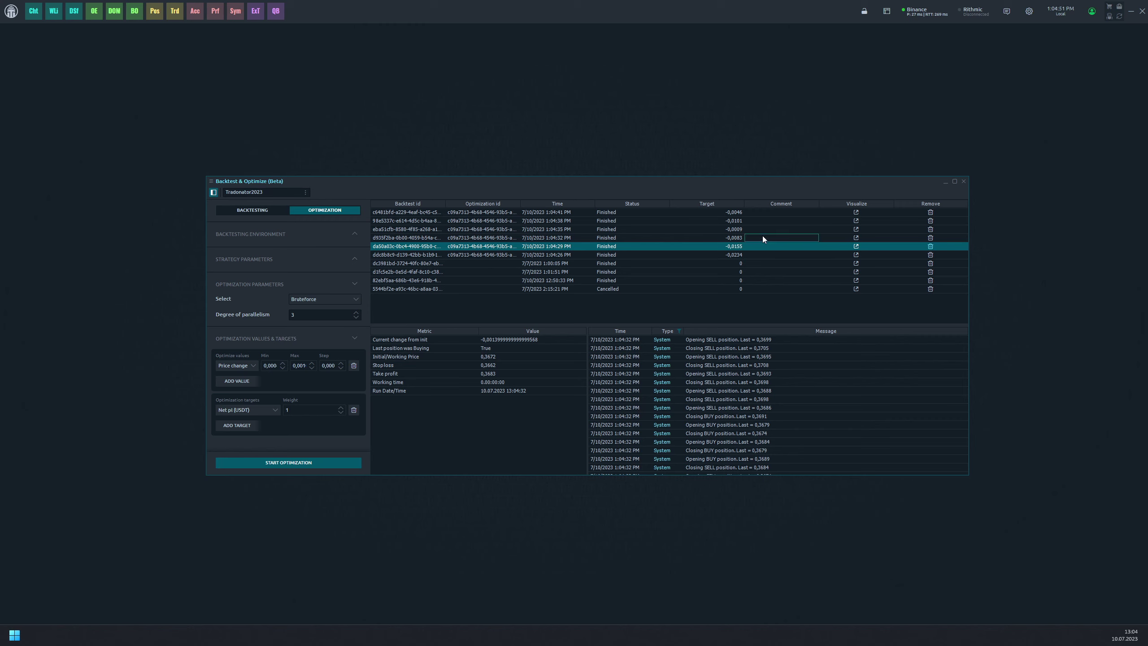
Sort the results by Target descending and select the -0,0009 run.
left_click(708, 204)
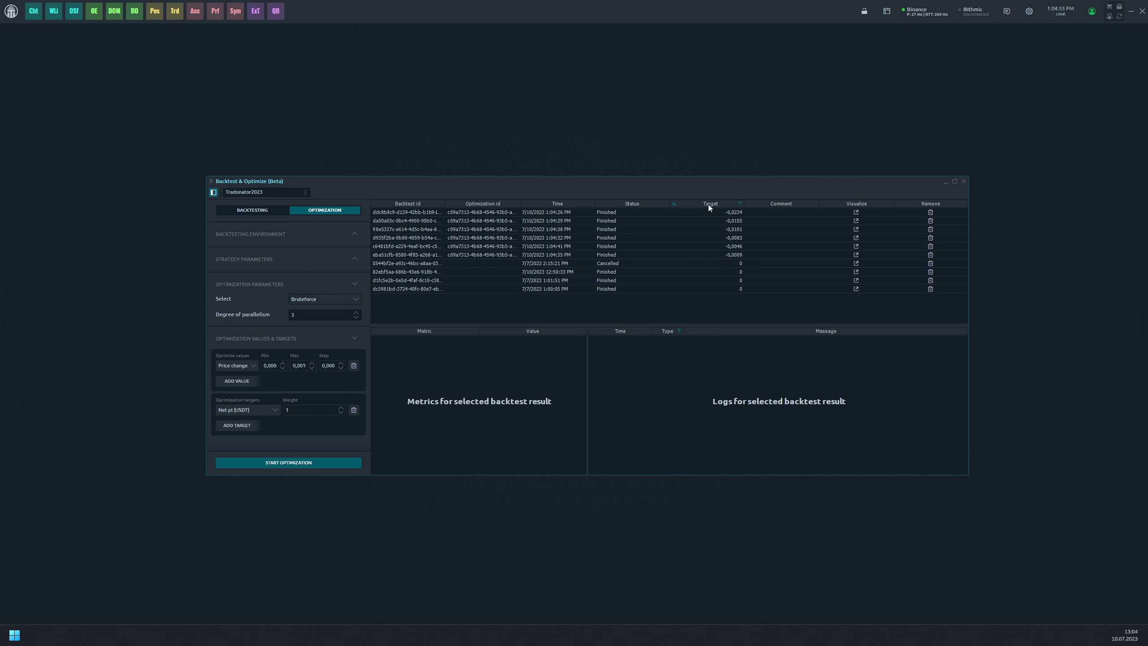
left_click(708, 204)
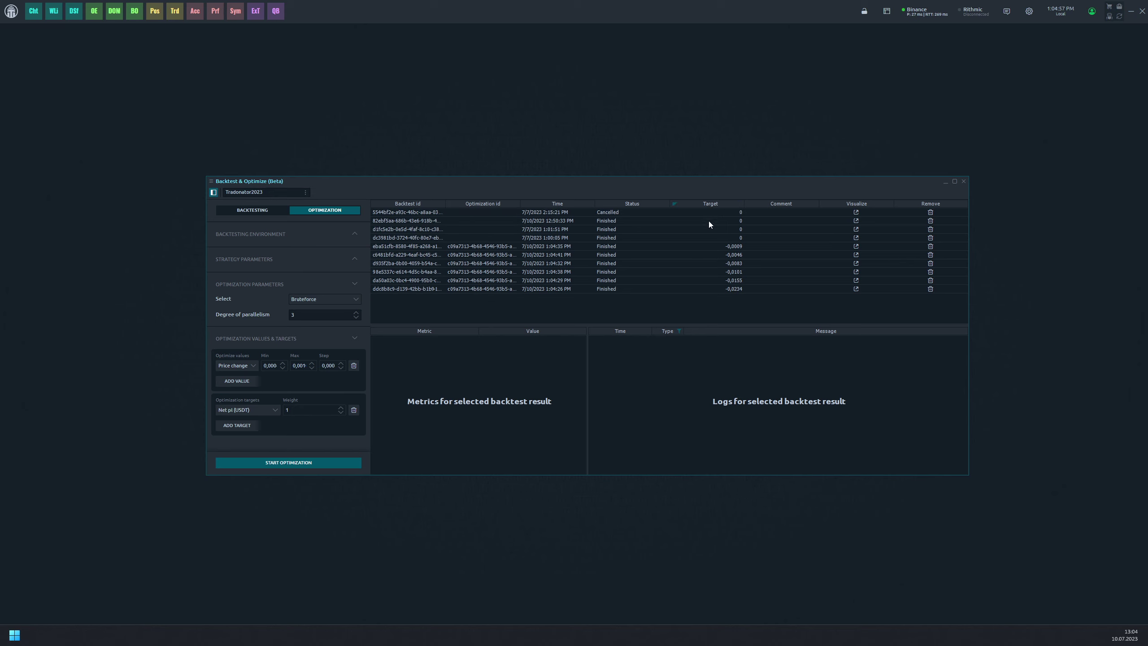
left_click(709, 246)
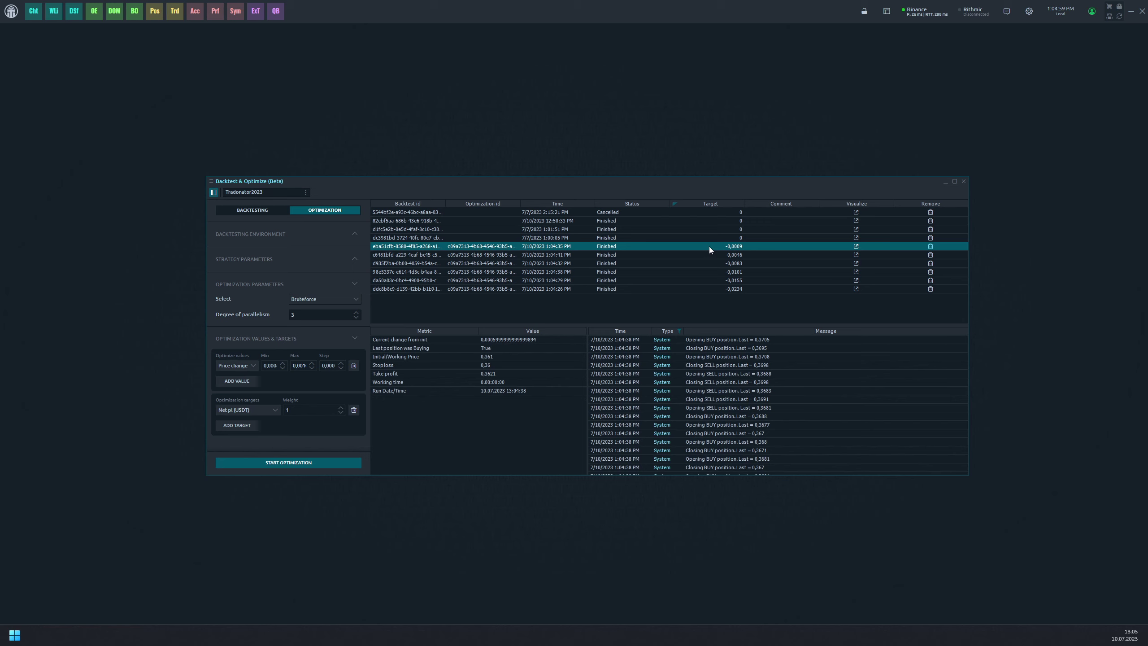
View the -0,0009 run's ADA/USDT Account performance charts, then close them.
left_click(856, 247)
mouse_move(877, 285)
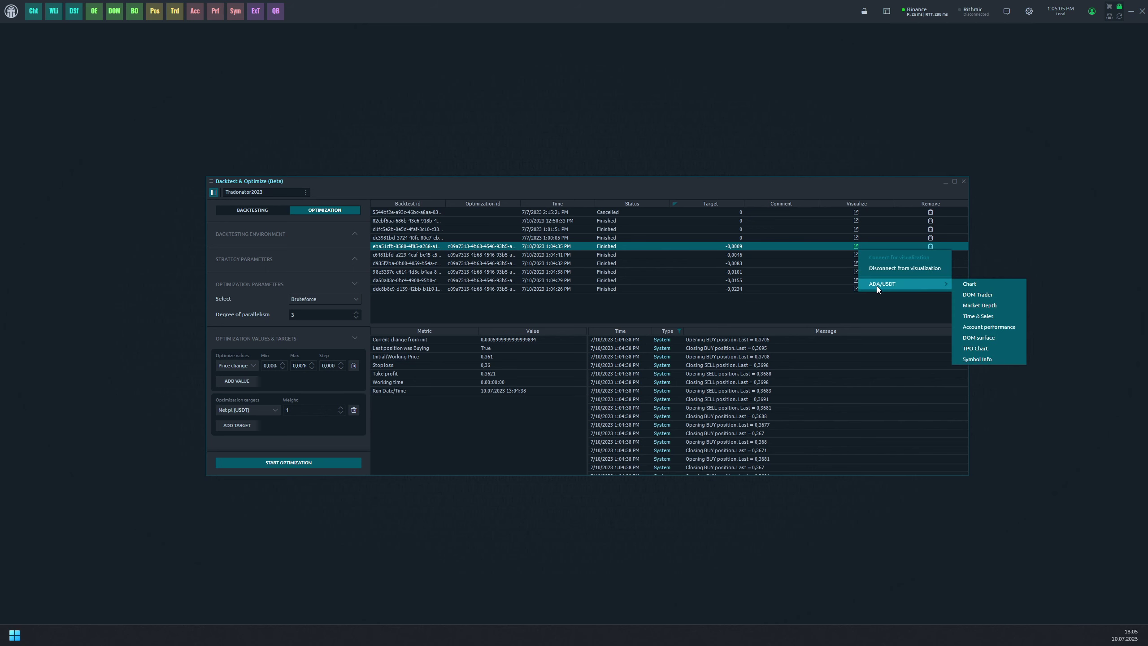
left_click(995, 329)
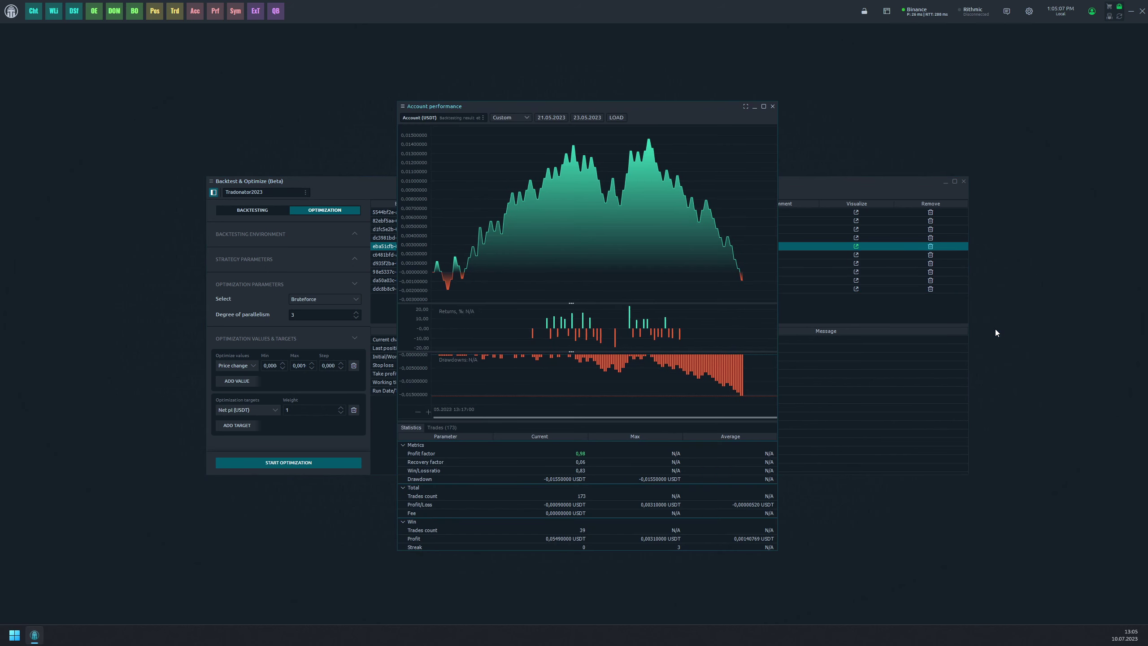
left_click_drag(699, 107, 899, 104)
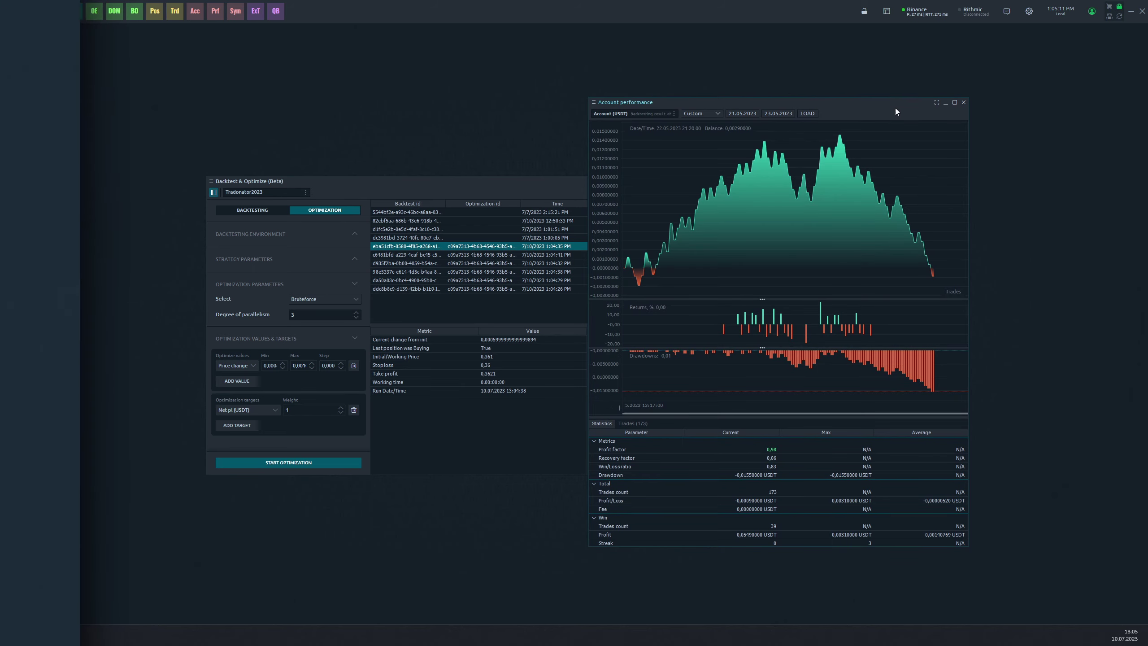
left_click(963, 102)
left_click_drag(792, 182, 792, 169)
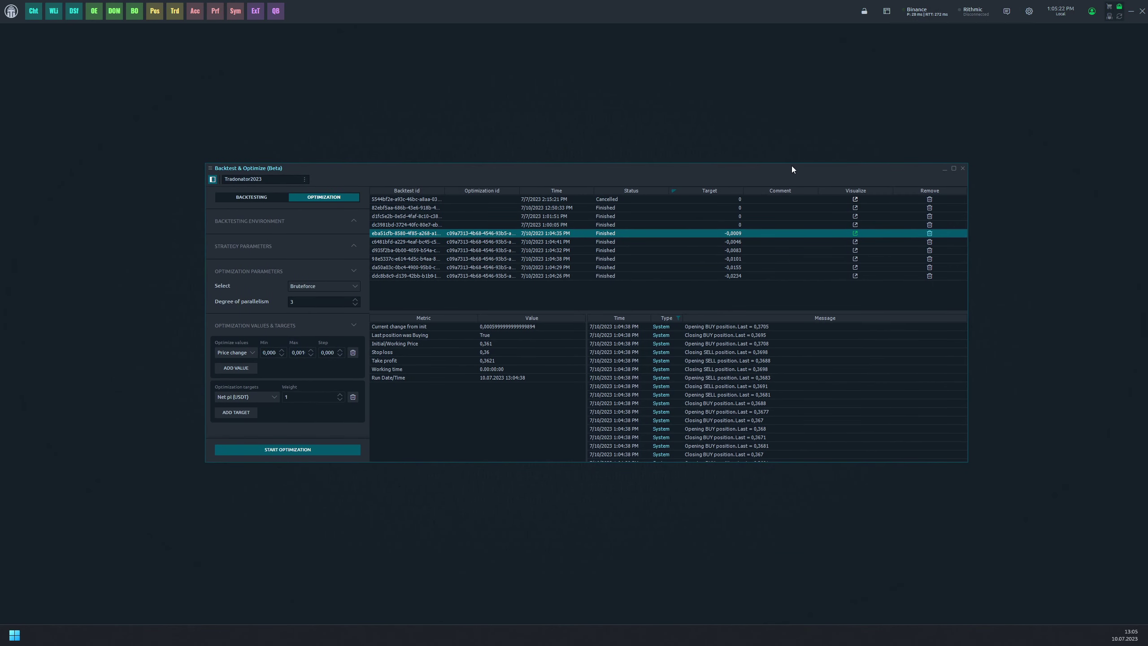
left_click(760, 234)
Group results by Optimization id, expand the optimization group, and collapse the N/A group.
right_click(471, 224)
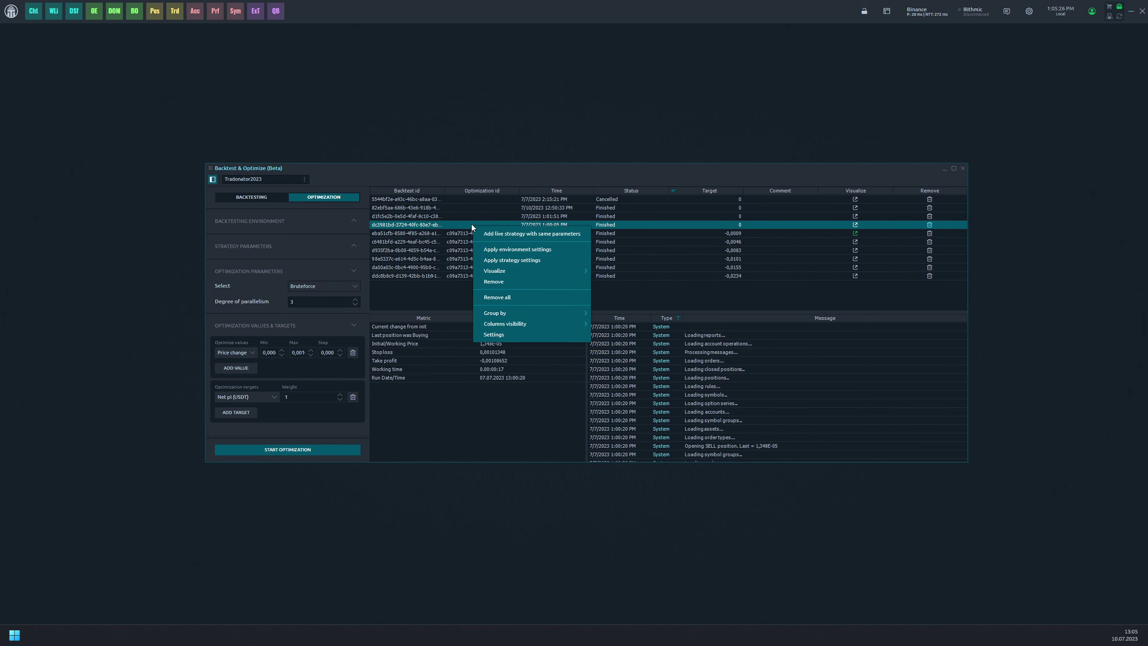
mouse_move(512, 311)
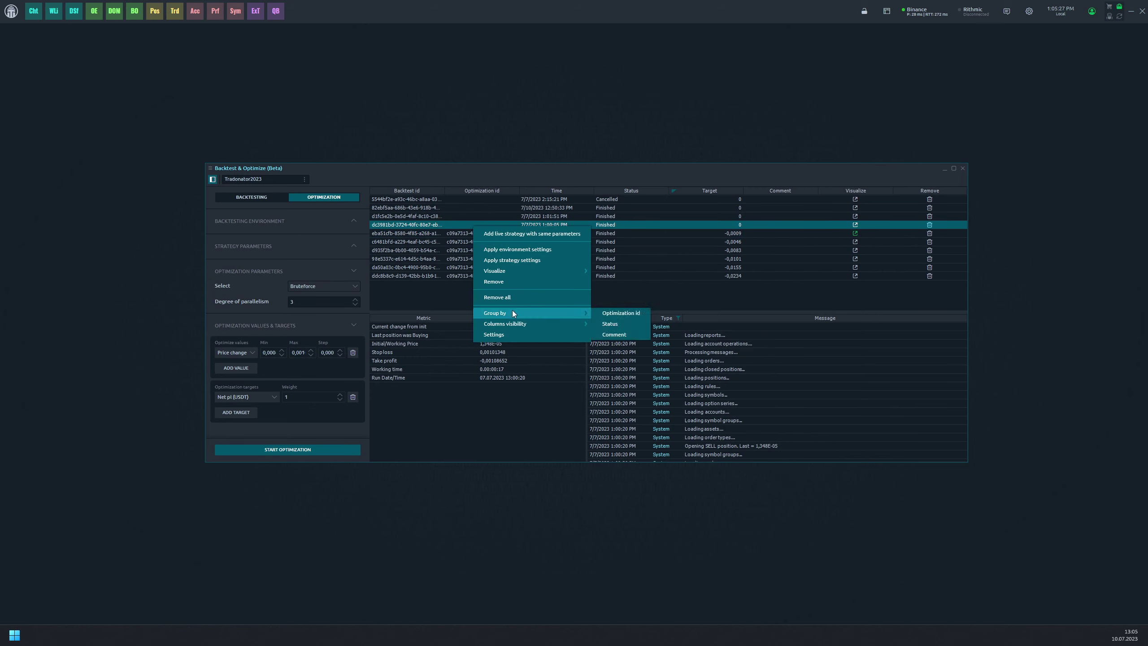
left_click(608, 313)
left_click(375, 209)
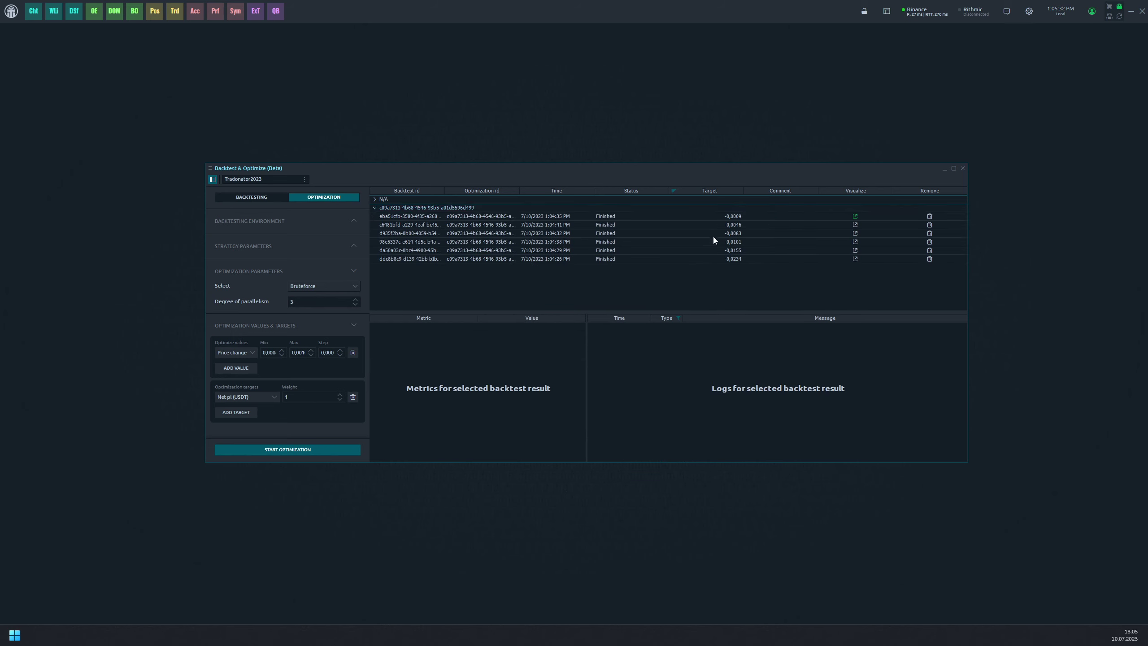
left_click(375, 199)
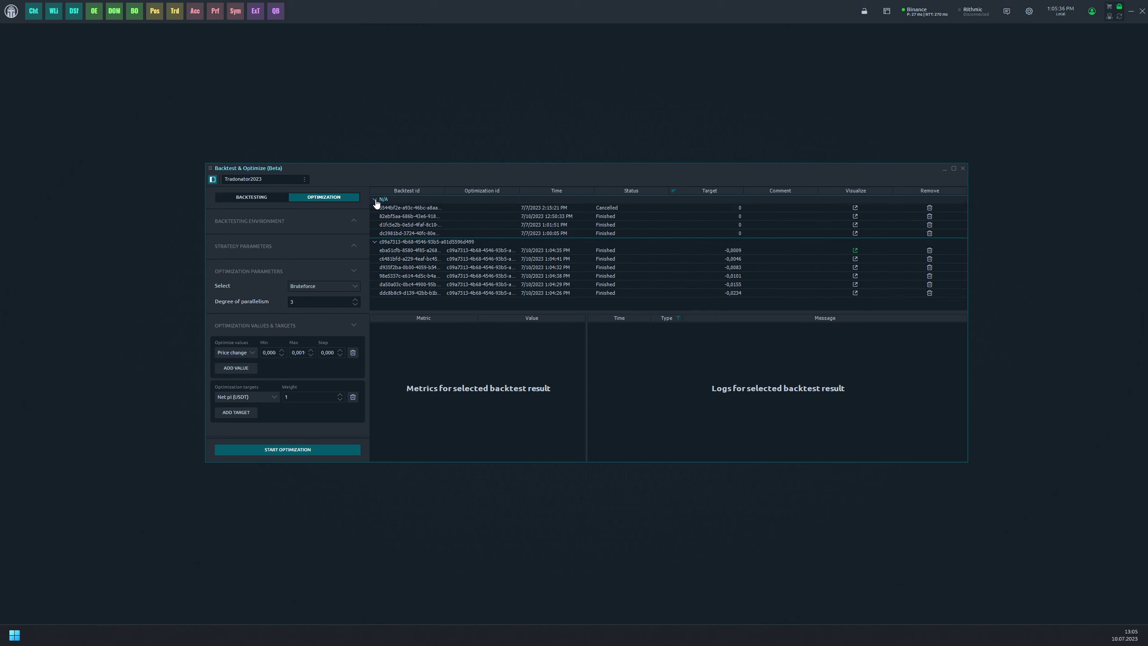
left_click(374, 199)
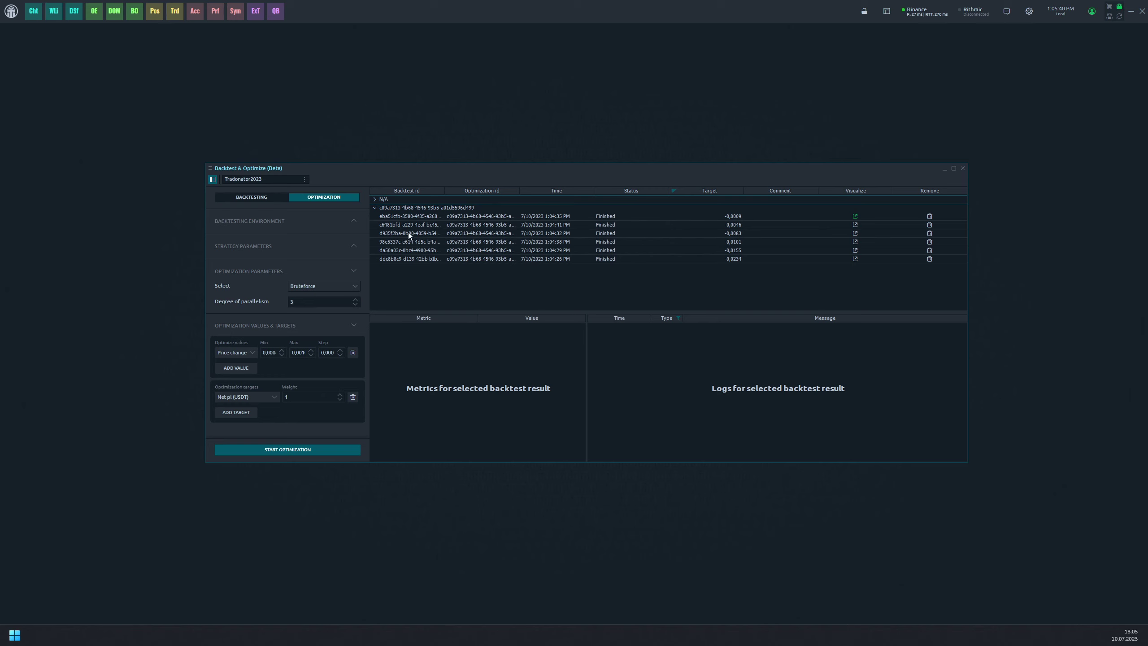
Remove the results grouping and disconnect the -0,0009 run from visualization.
right_click(417, 242)
mouse_move(511, 327)
left_click(551, 325)
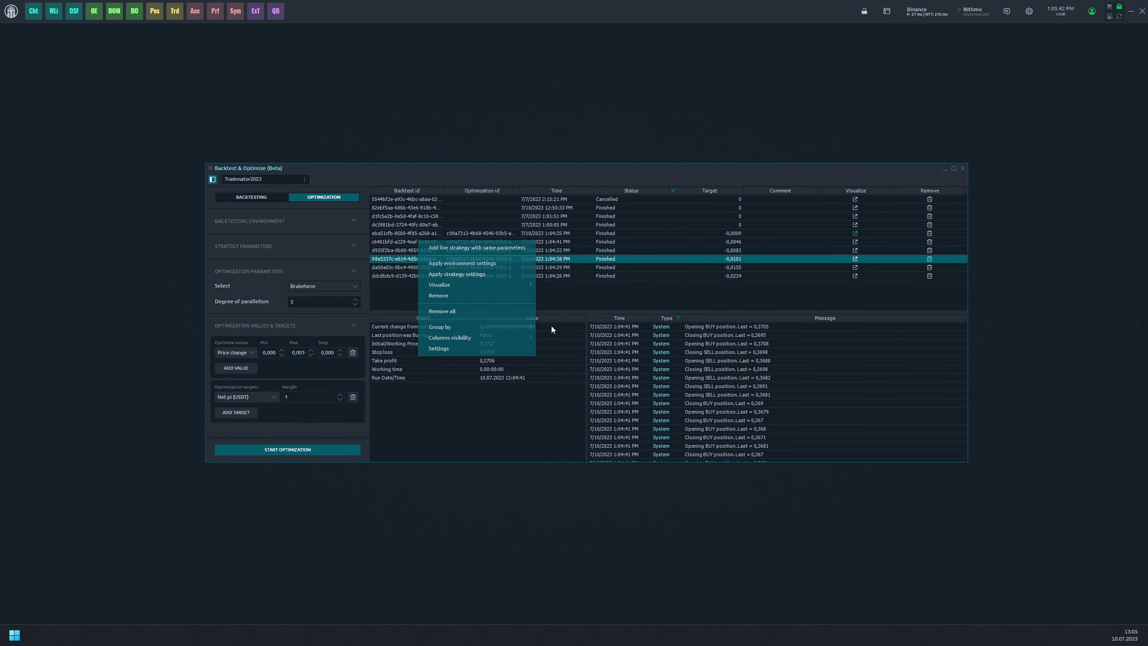
right_click(856, 234)
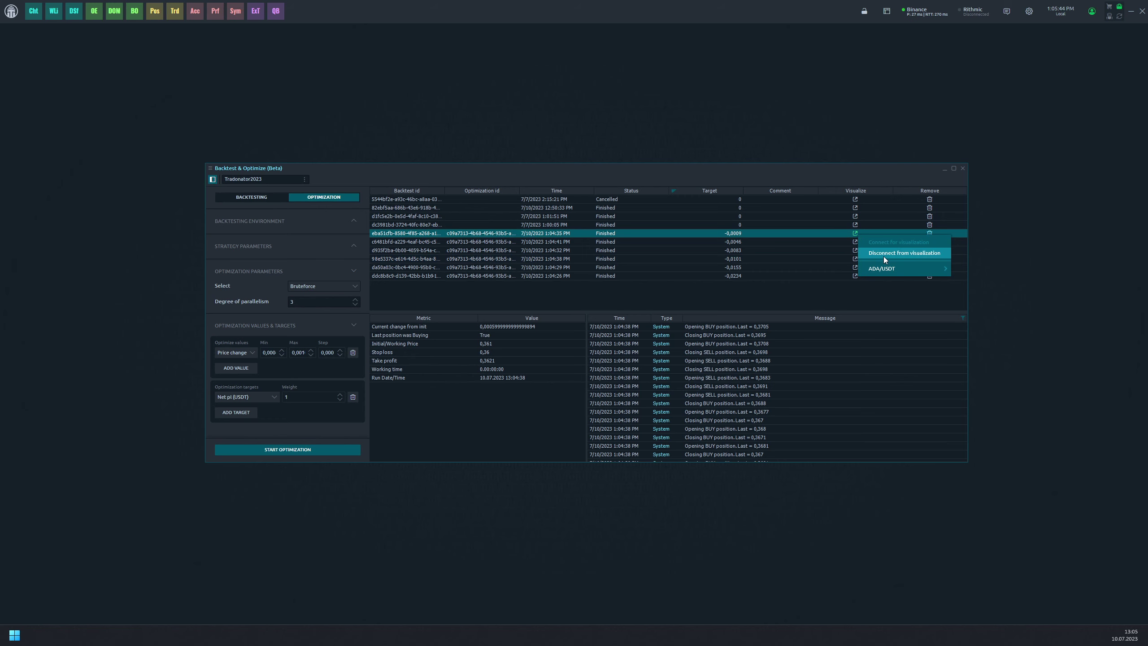
left_click(883, 256)
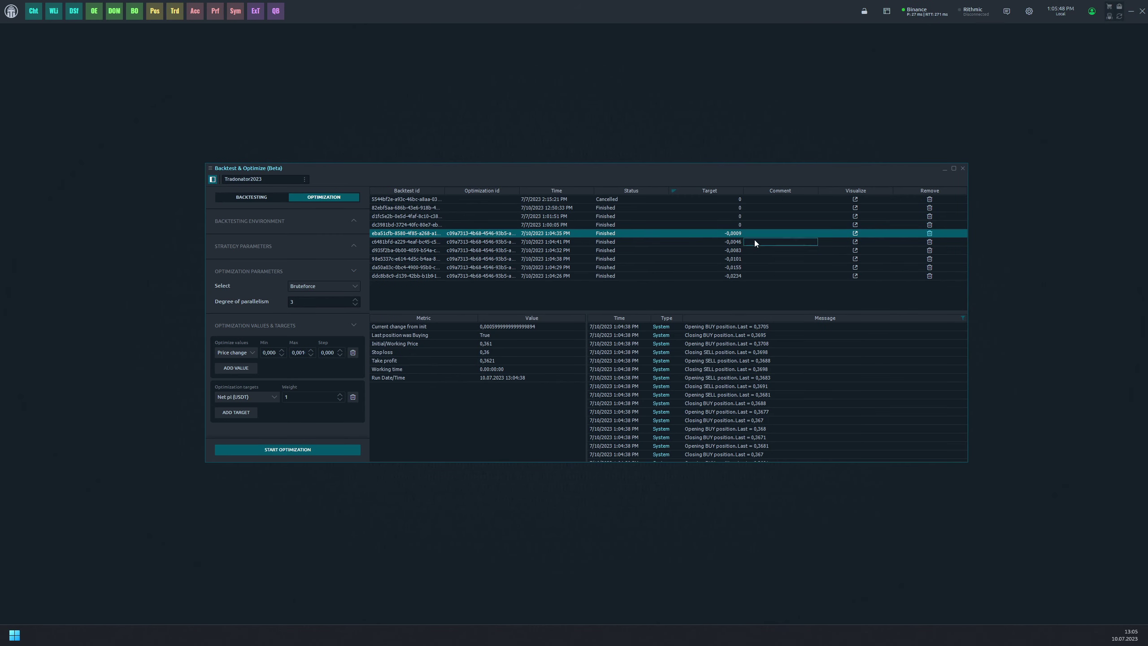
Apply the -0,0009 run's strategy settings, setting Price change cooldown to 0,000700.
left_click(353, 247)
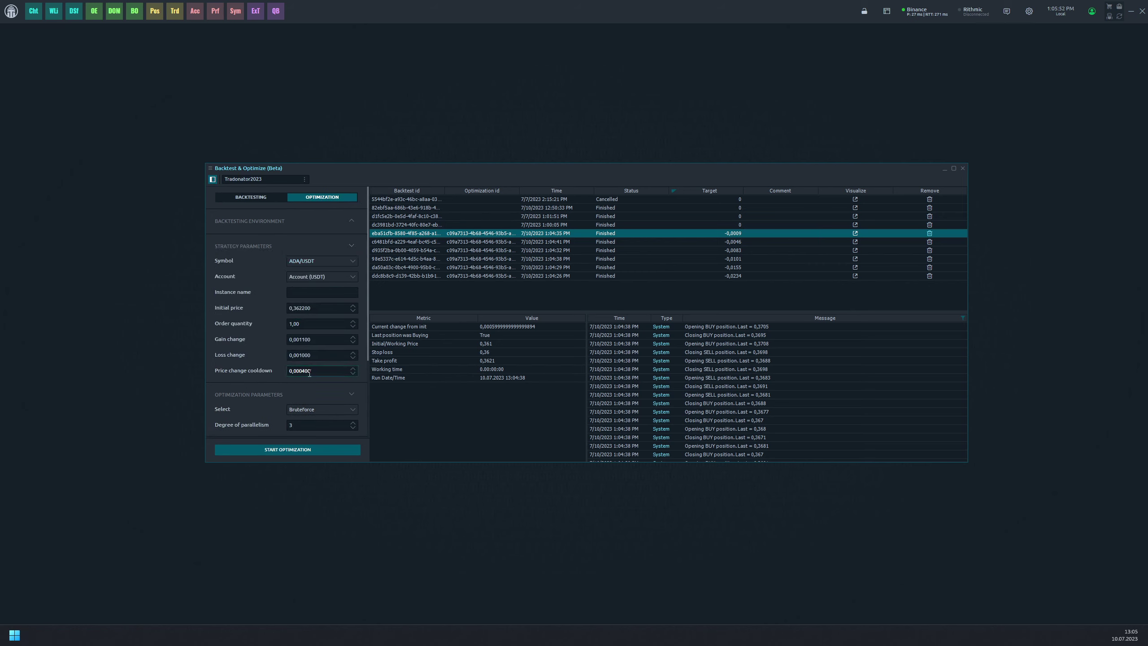
right_click(733, 234)
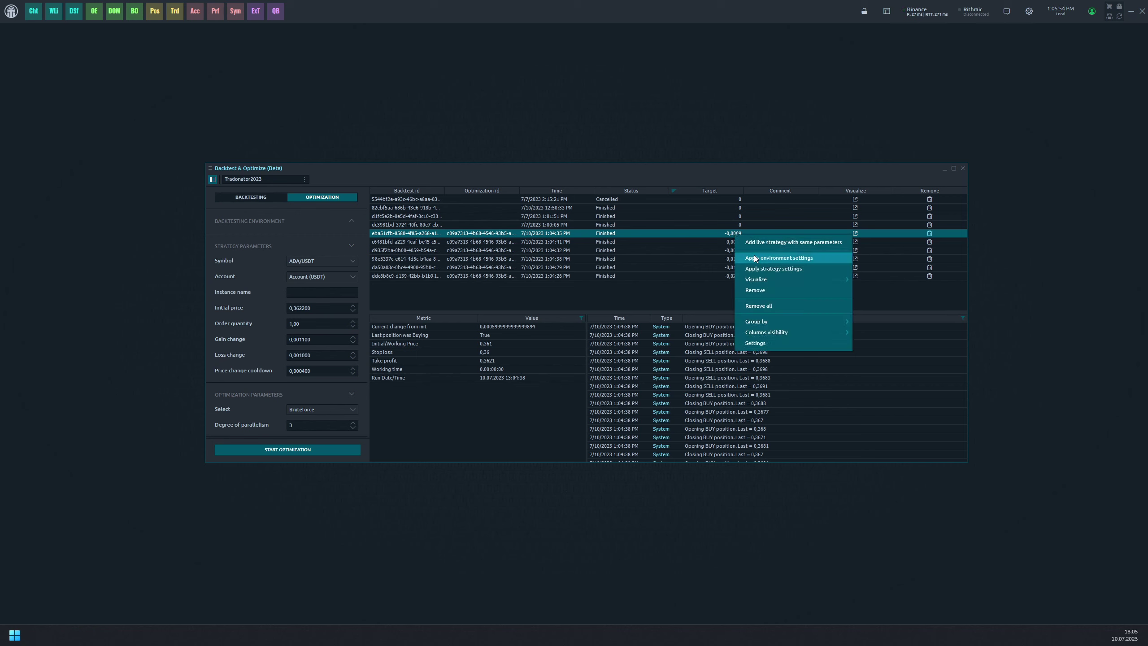
left_click(767, 270)
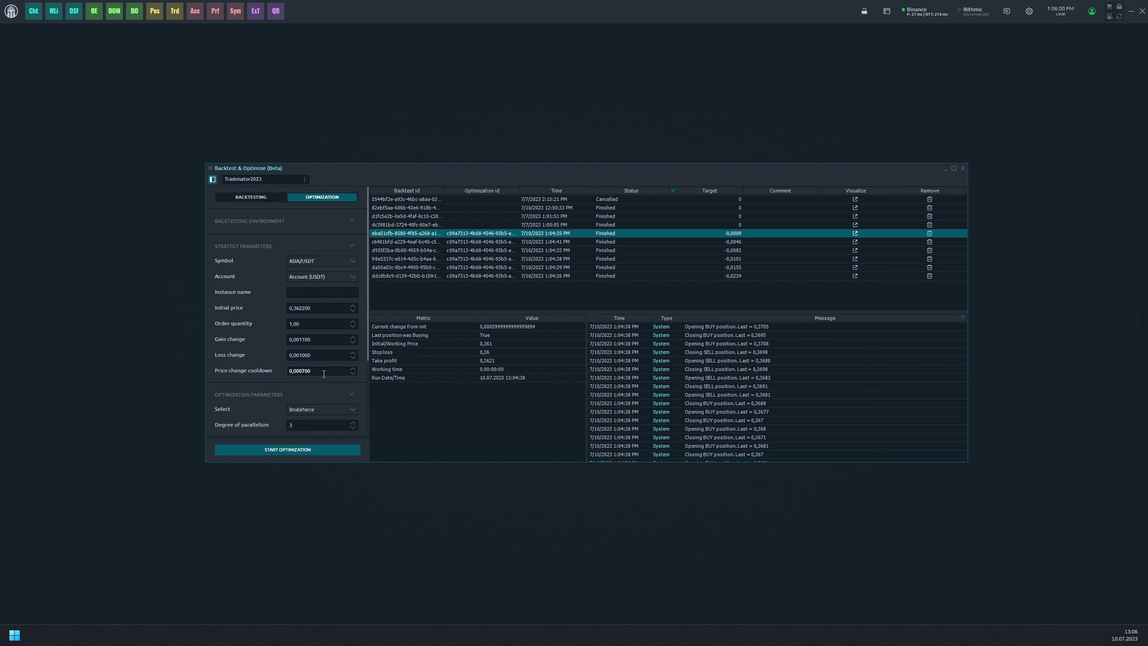
left_click(244, 194)
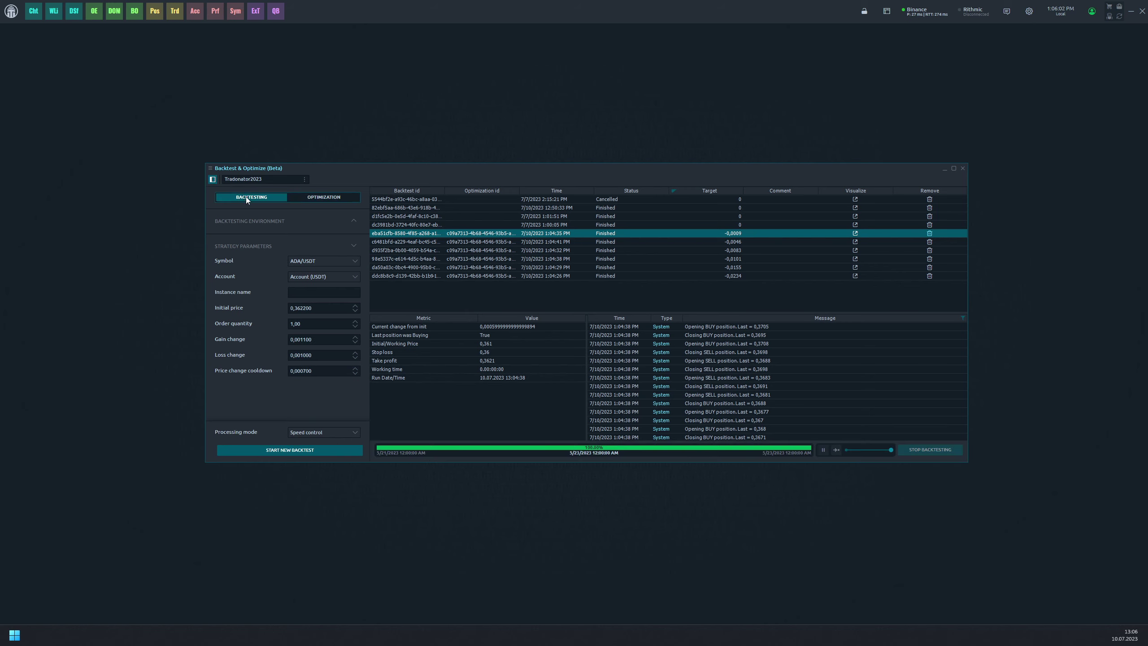
left_click(324, 197)
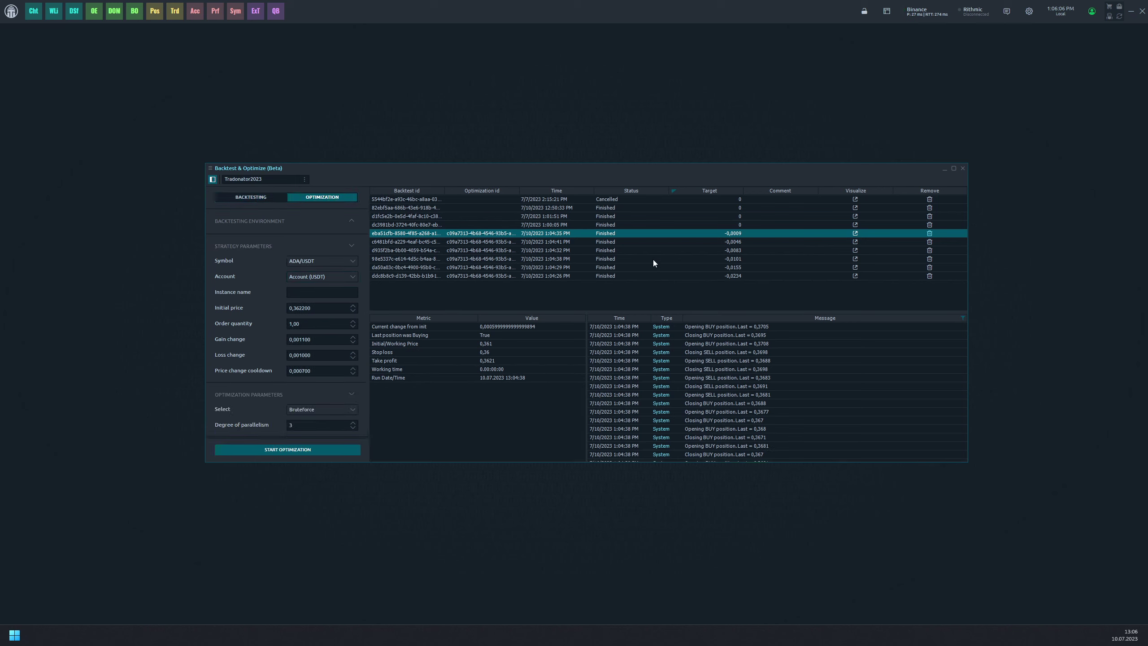